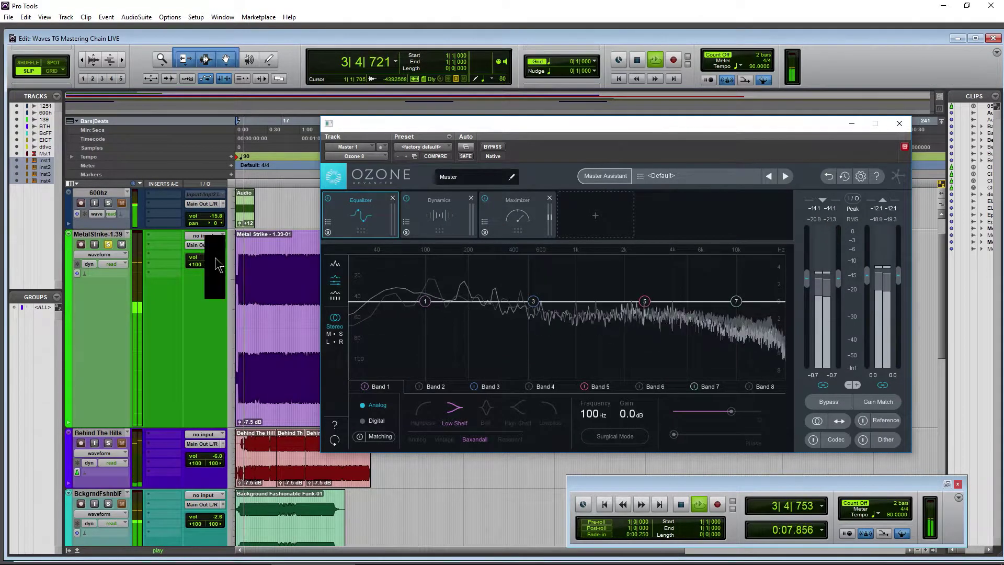
- Stop the song's playback with the Stop button in the Pro Tools transport
{"action": "left_click", "coordinate": [637, 60]}
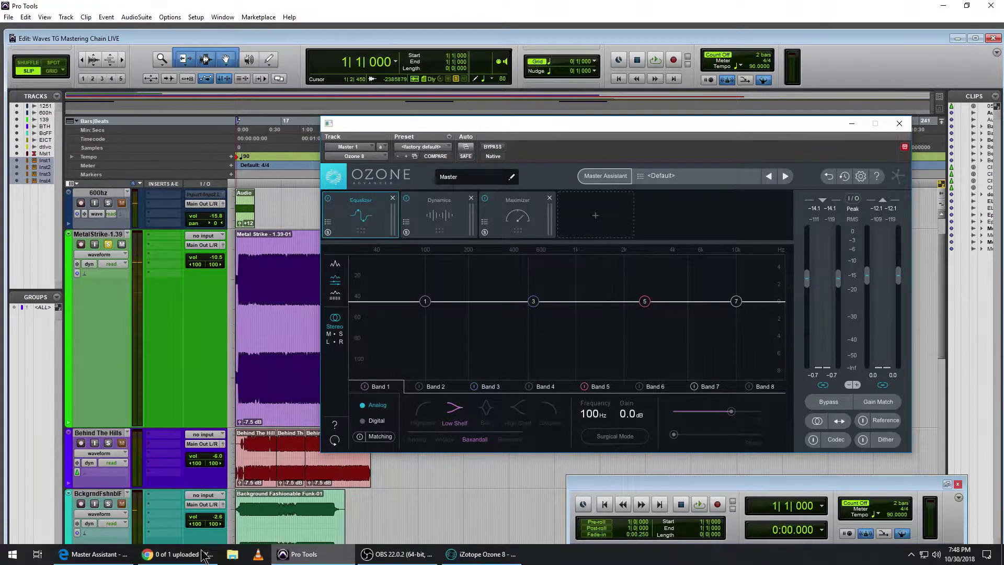
- Highlight 'target genre curves' in the Edge Master Assistant help, then return to the Ozone window
{"action": "left_click", "coordinate": [94, 553]}
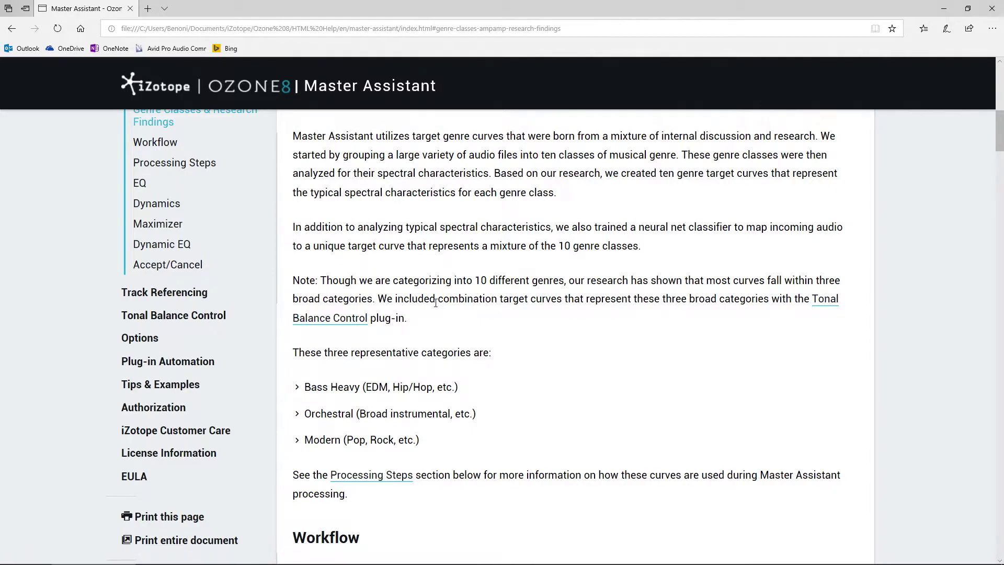
{"action": "scroll", "coordinate": [353, 325], "scroll_direction": "up", "scroll_amount": 2}
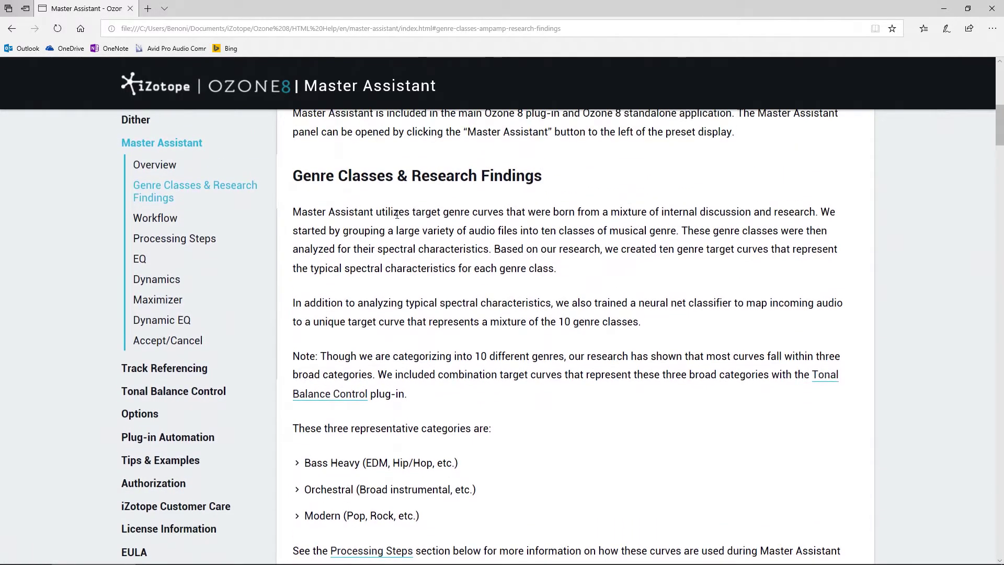
{"action": "left_click_drag", "start_coordinate": [434, 210], "coordinate": [500, 212]}
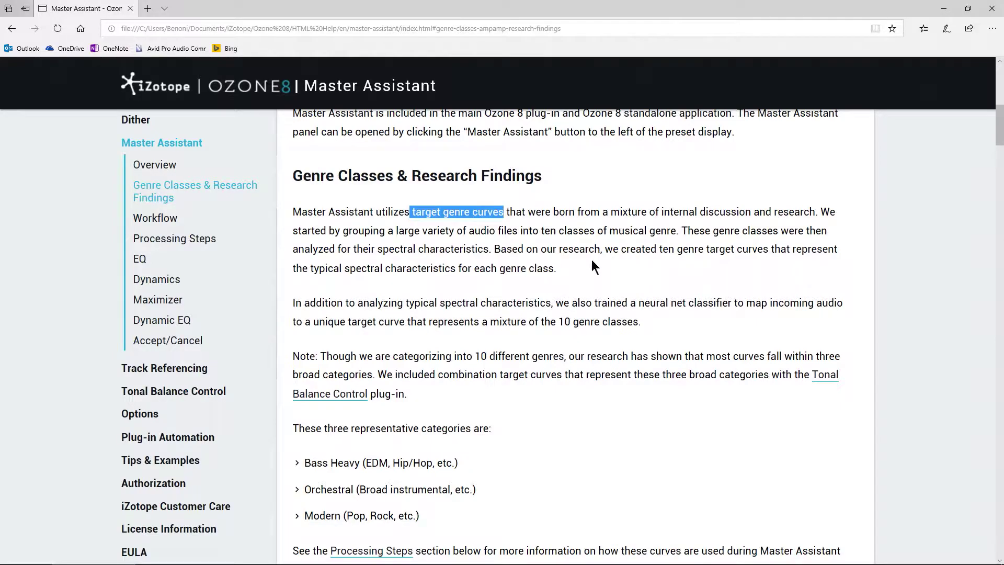
{"action": "scroll", "coordinate": [453, 275], "scroll_direction": "down", "scroll_amount": 3}
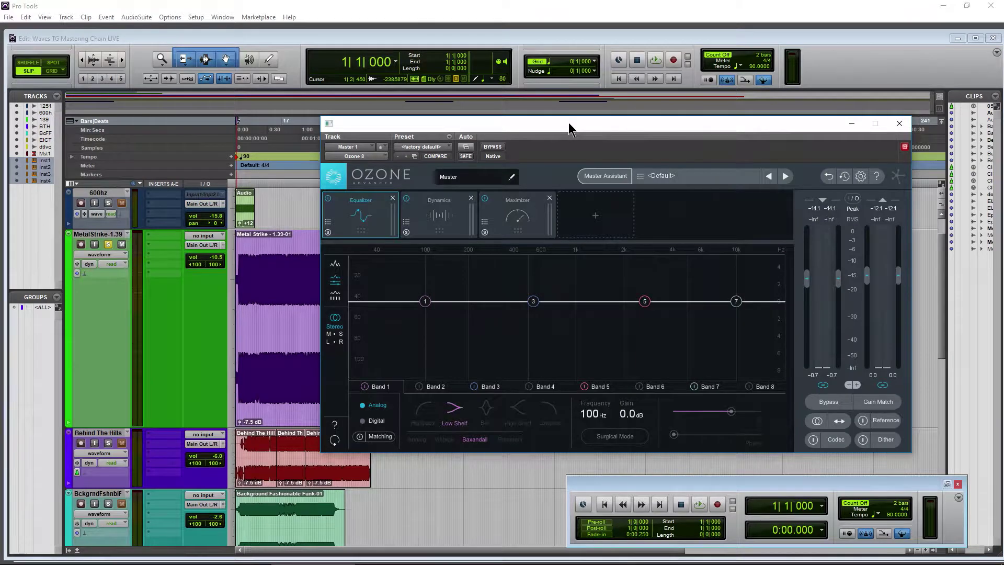
{"action": "left_click_drag", "start_coordinate": [569, 123], "coordinate": [583, 124]}
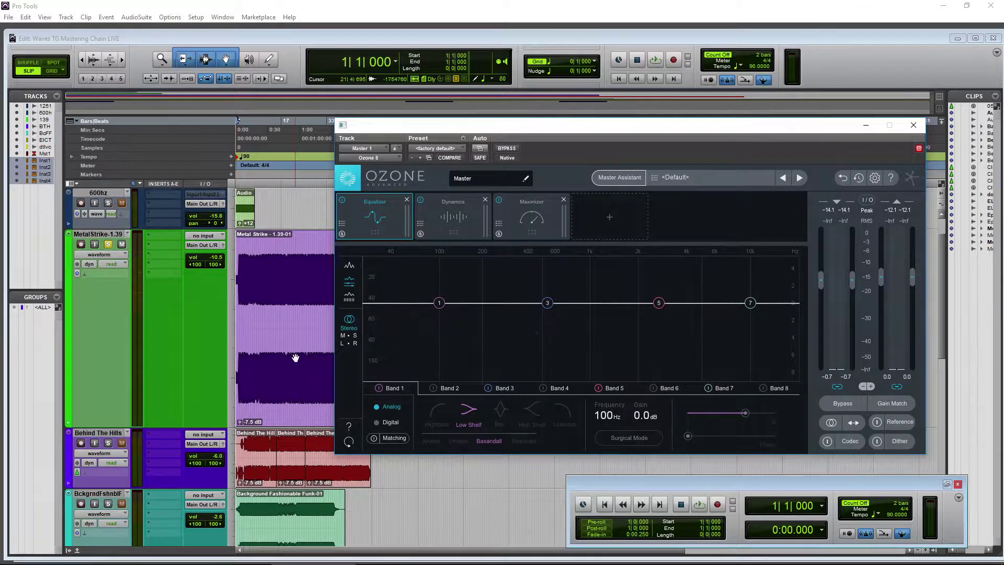
{"action": "left_click", "coordinate": [288, 383]}
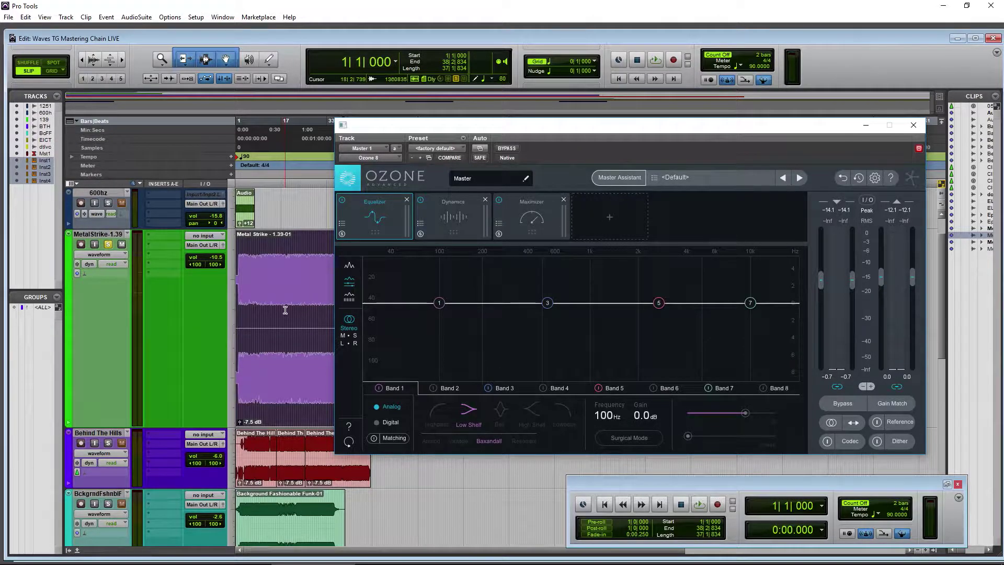
{"action": "scroll", "coordinate": [275, 392], "scroll_direction": "up", "scroll_amount": 2}
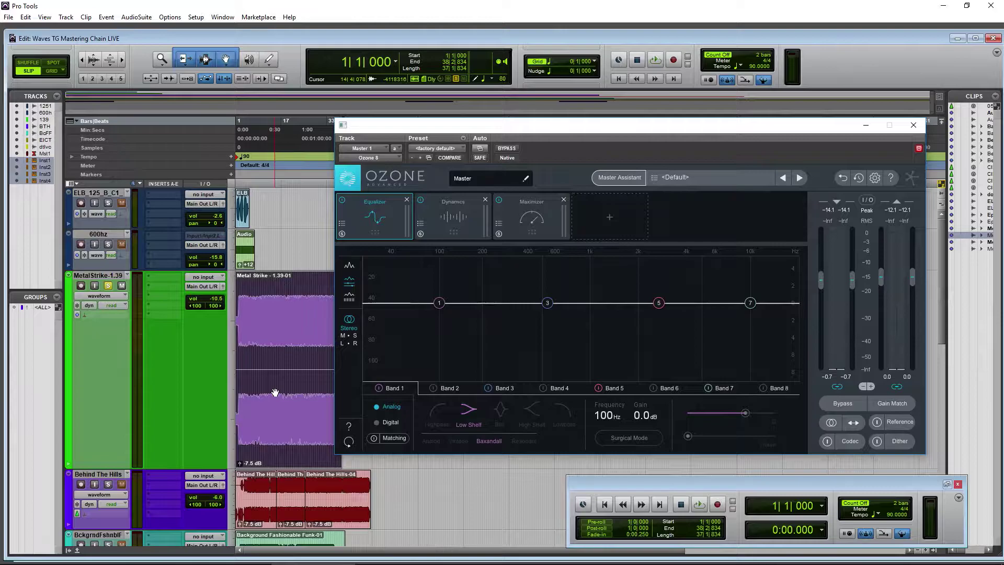
{"action": "scroll", "coordinate": [275, 392], "scroll_direction": "down", "scroll_amount": 2}
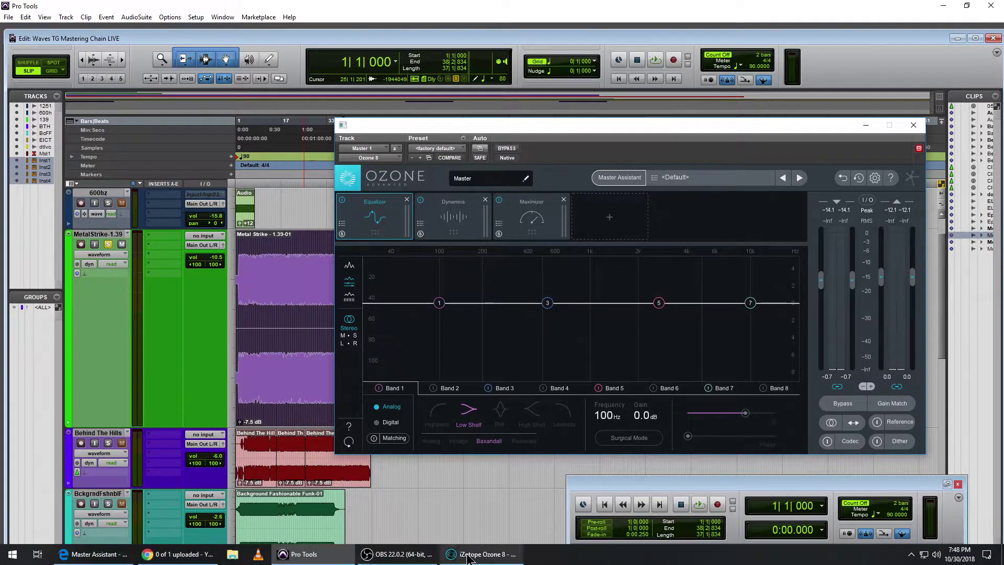
- Bring the standalone Ozone 8 window forward on its own, then close that application
{"action": "left_click", "coordinate": [481, 559]}
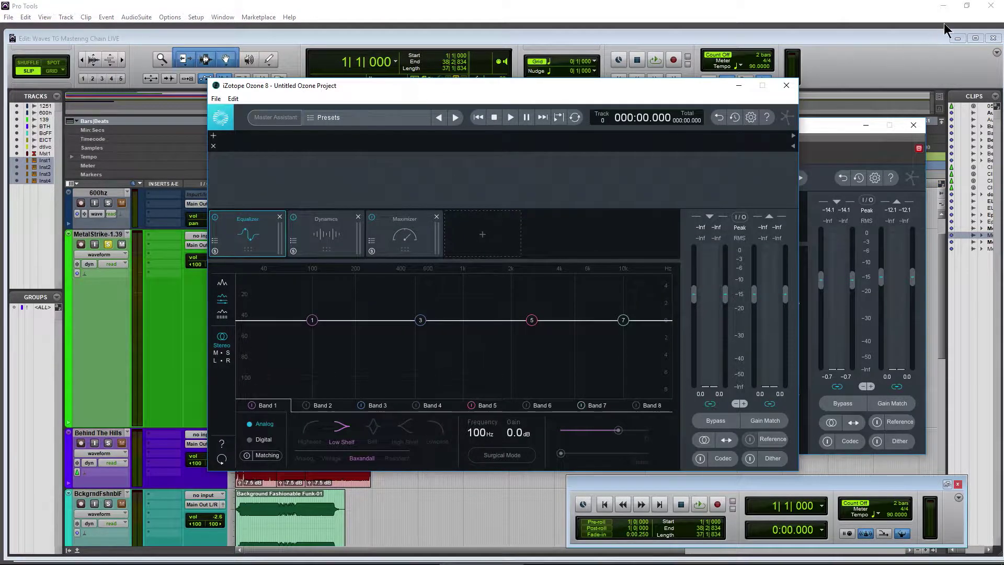
{"action": "left_click", "coordinate": [943, 6]}
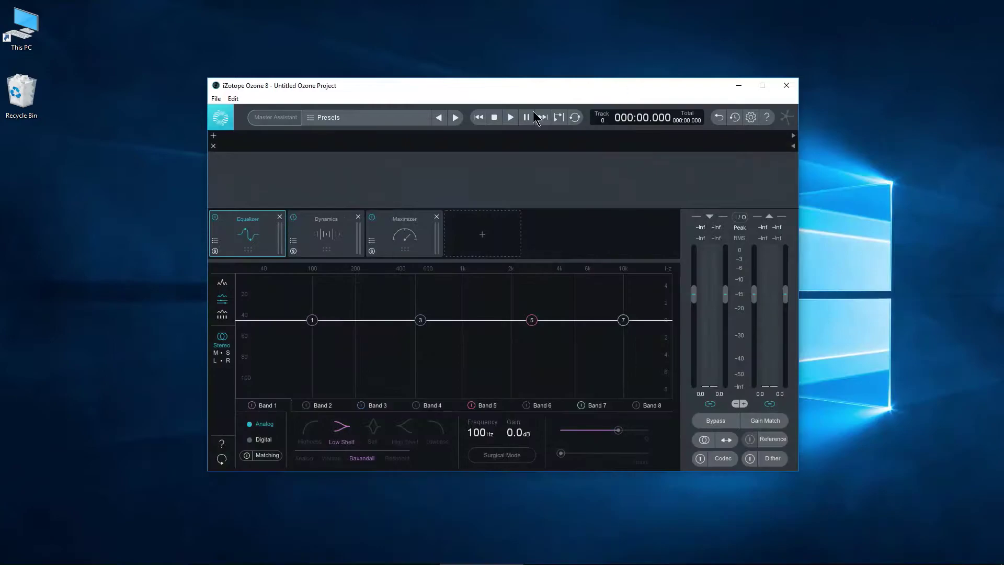
{"action": "mouse_move", "coordinate": [505, 84]}
{"action": "left_mouse_down"}
{"action": "mouse_move", "coordinate": [595, 60]}
{"action": "mouse_move", "coordinate": [555, 67]}
{"action": "left_mouse_up"}
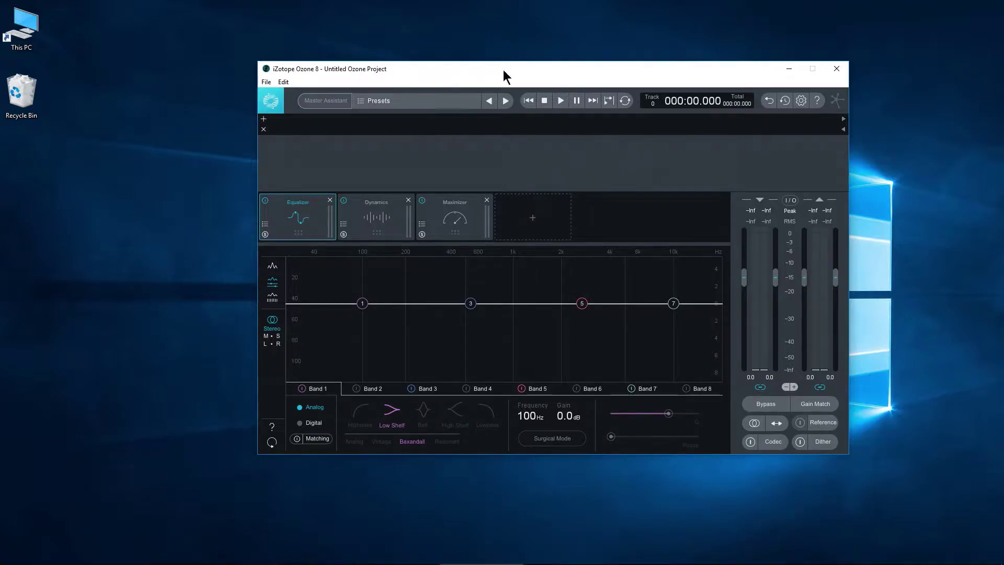
{"action": "left_click_drag", "start_coordinate": [505, 77], "coordinate": [470, 84]}
{"action": "left_click", "coordinate": [801, 77]}
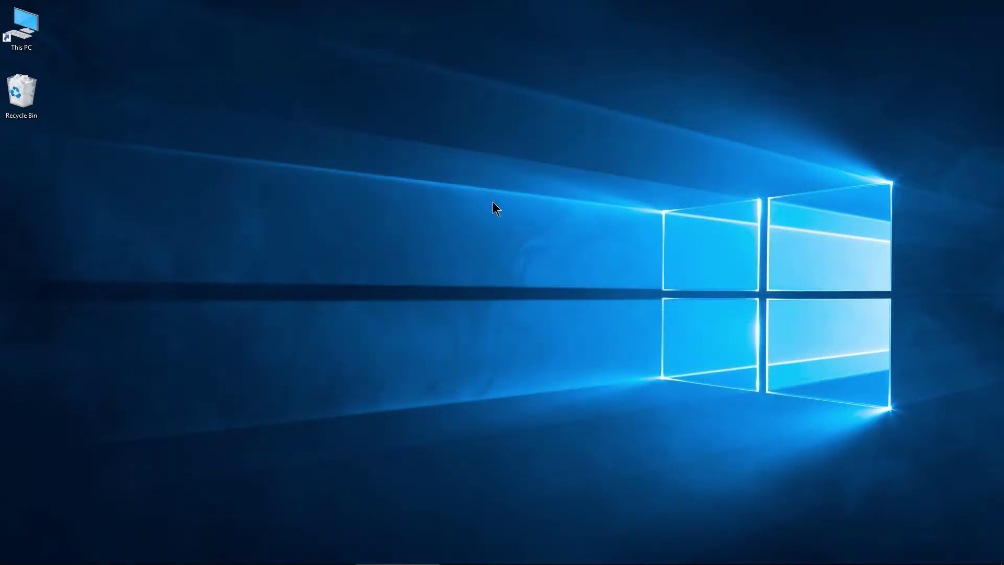
- Launch Master Assistant in the Pro Tools Ozone plugin and drop the window low to reveal the tracks
{"action": "left_click", "coordinate": [304, 554]}
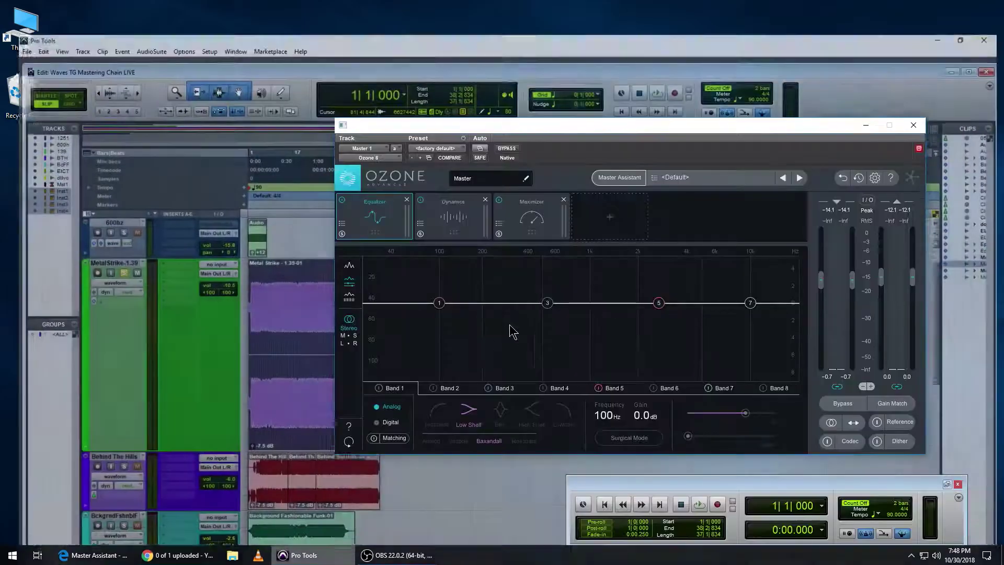
{"action": "left_click_drag", "start_coordinate": [544, 134], "coordinate": [548, 140]}
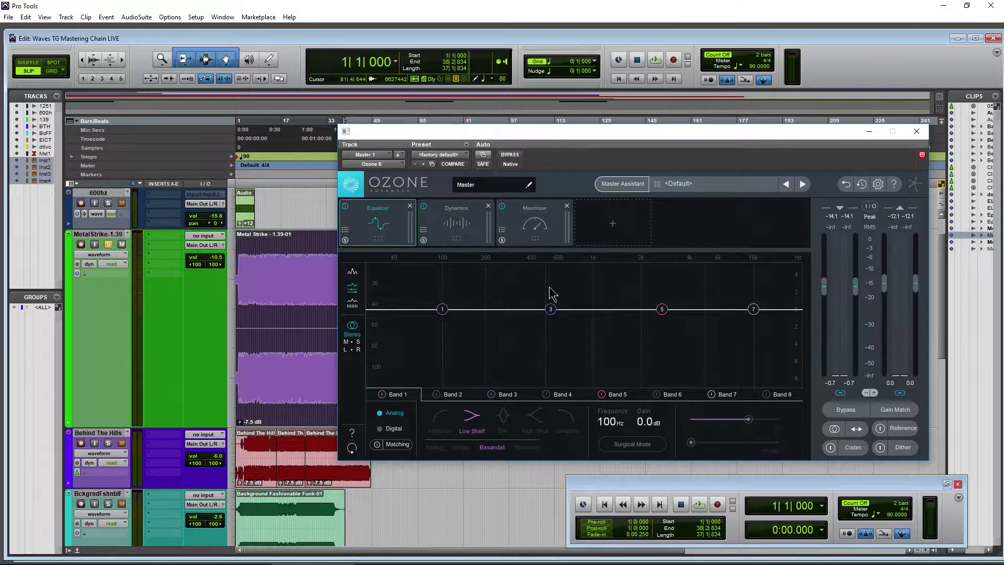
{"action": "left_click", "coordinate": [621, 186]}
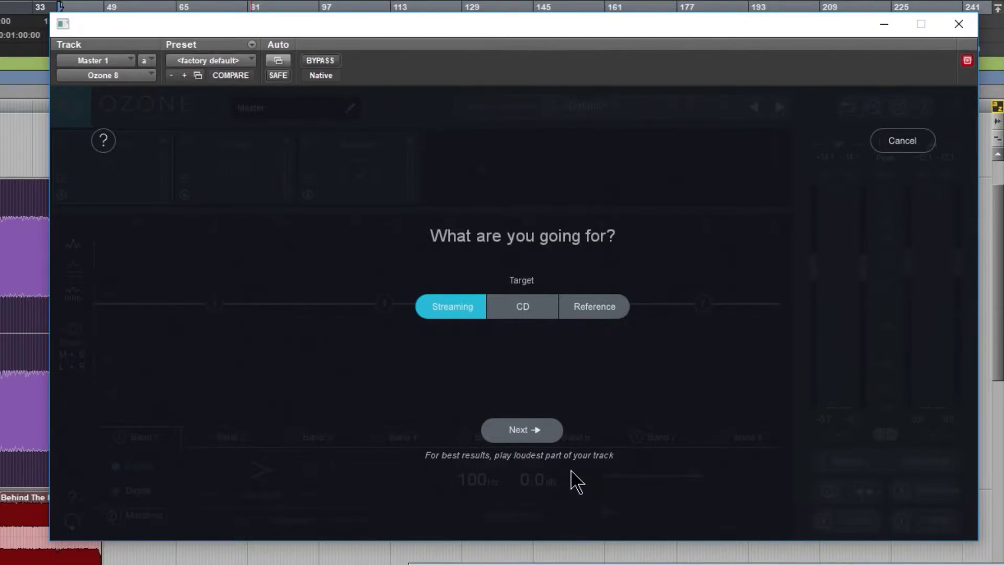
{"action": "left_click_drag", "start_coordinate": [358, 31], "coordinate": [308, 453]}
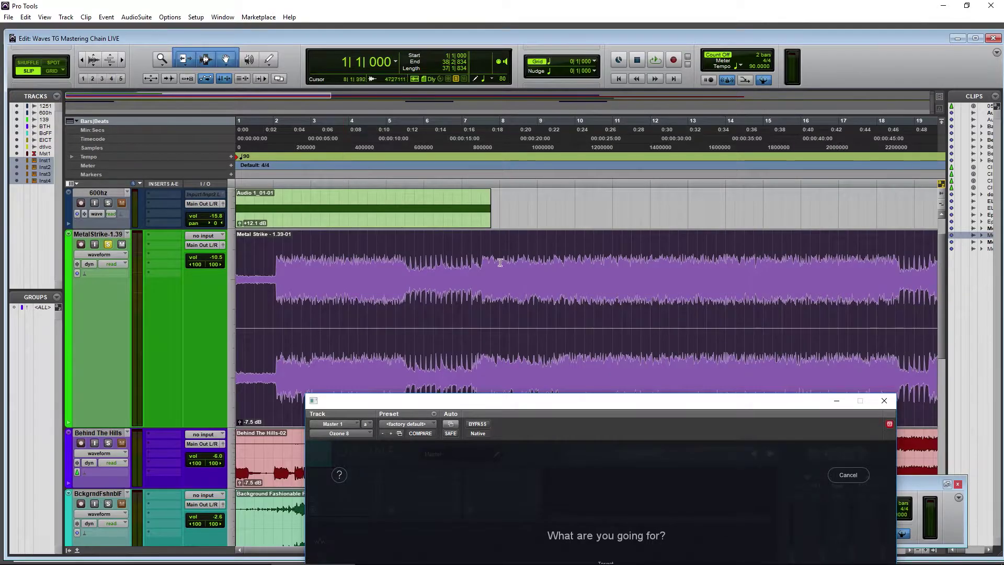
- Audition Metal Strike, select its loud section from 11|1|804, and raise the Ozone window again
{"action": "left_click", "coordinate": [500, 263]}
{"action": "key", "text": "space"}
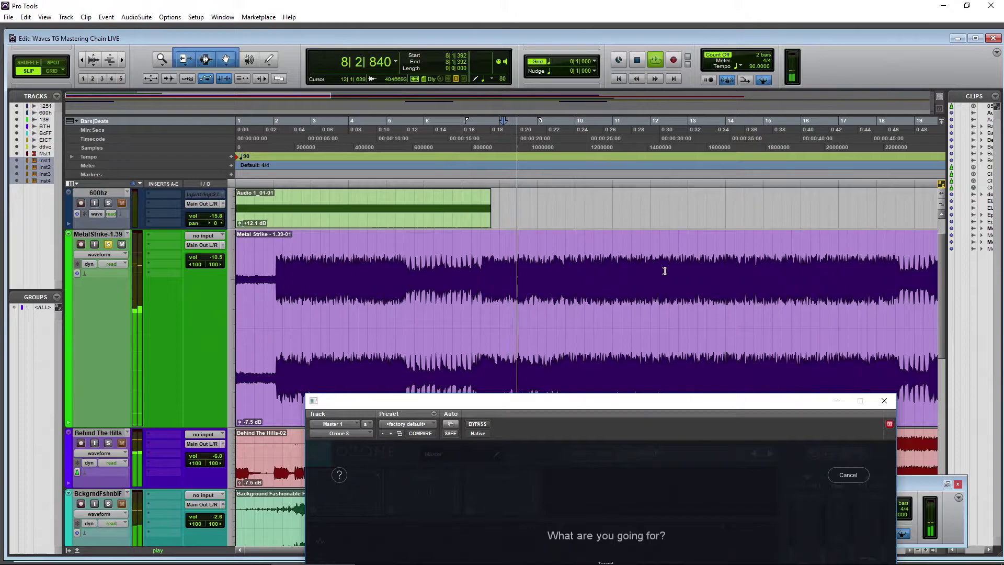
{"action": "key", "text": "space"}
{"action": "left_click", "coordinate": [651, 265]}
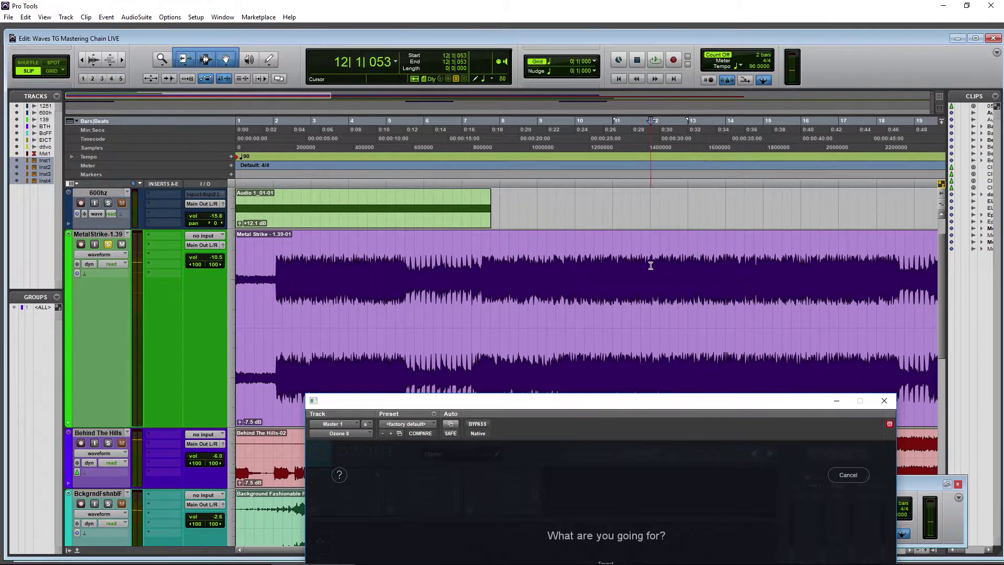
{"action": "key", "text": "space"}
{"action": "key", "text": "space"}
{"action": "left_click_drag", "start_coordinate": [621, 263], "coordinate": [888, 261]}
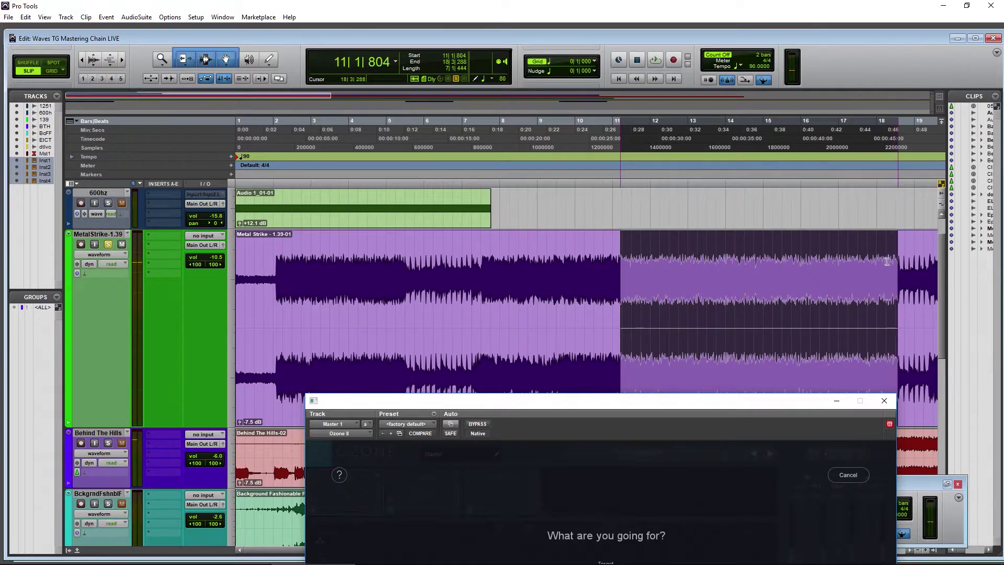
{"action": "mouse_move", "coordinate": [613, 402]}
{"action": "left_mouse_down"}
{"action": "mouse_move", "coordinate": [616, 131]}
{"action": "mouse_move", "coordinate": [604, 134]}
{"action": "left_mouse_up"}
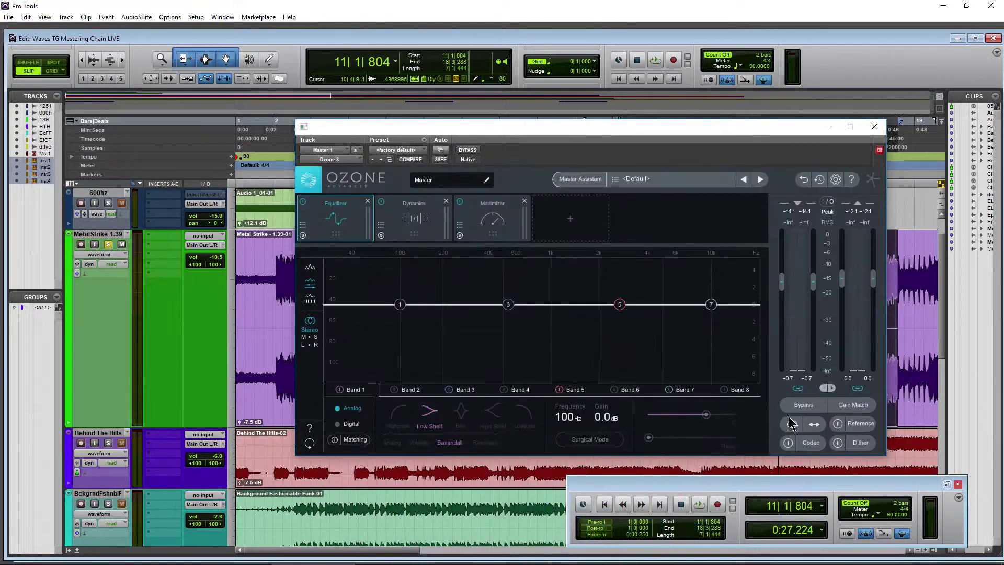
- Preview the Ride With Me.wav reference, then open Master Assistant with Streaming as the target
{"action": "left_click", "coordinate": [854, 424]}
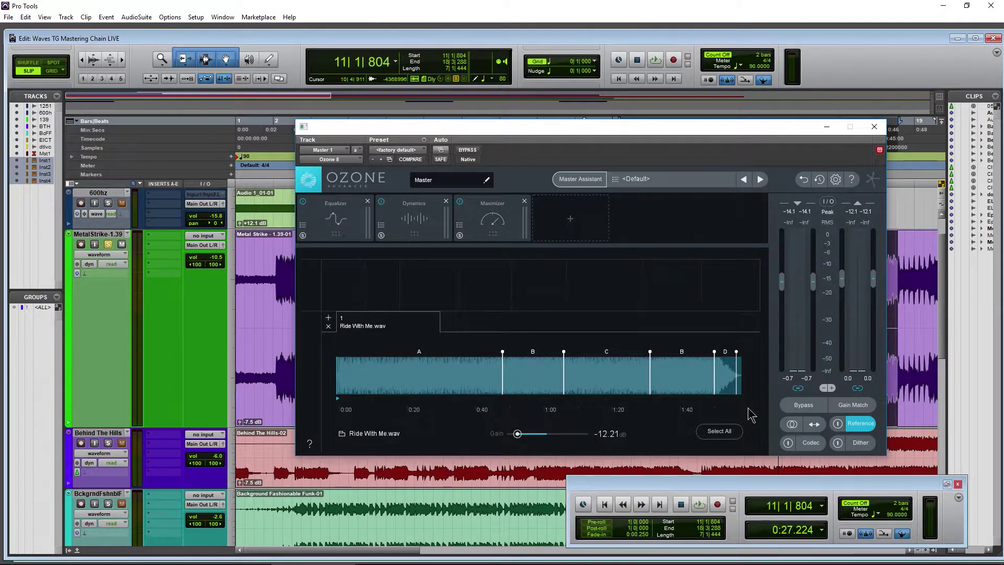
{"action": "left_click", "coordinate": [860, 426]}
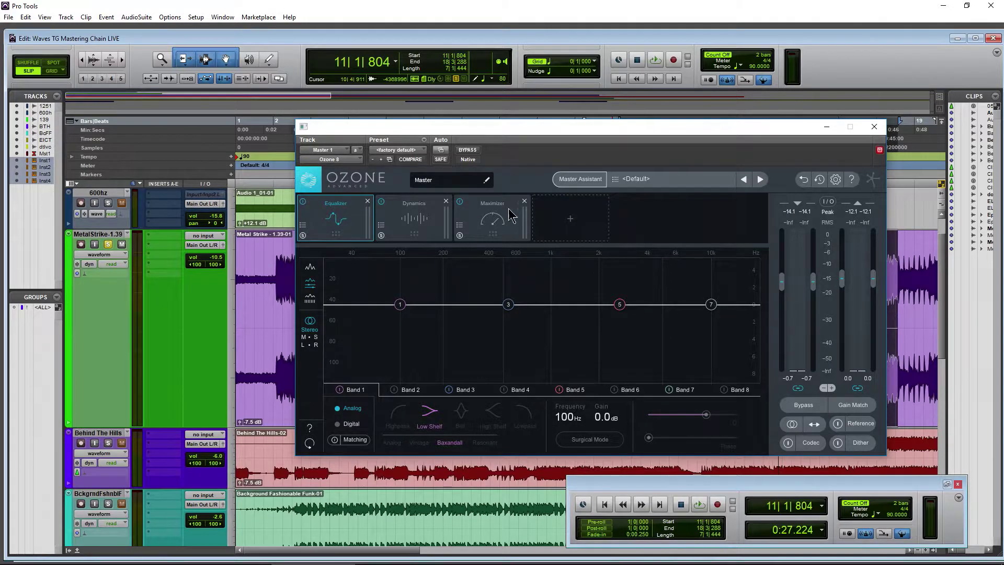
{"action": "left_click", "coordinate": [567, 183]}
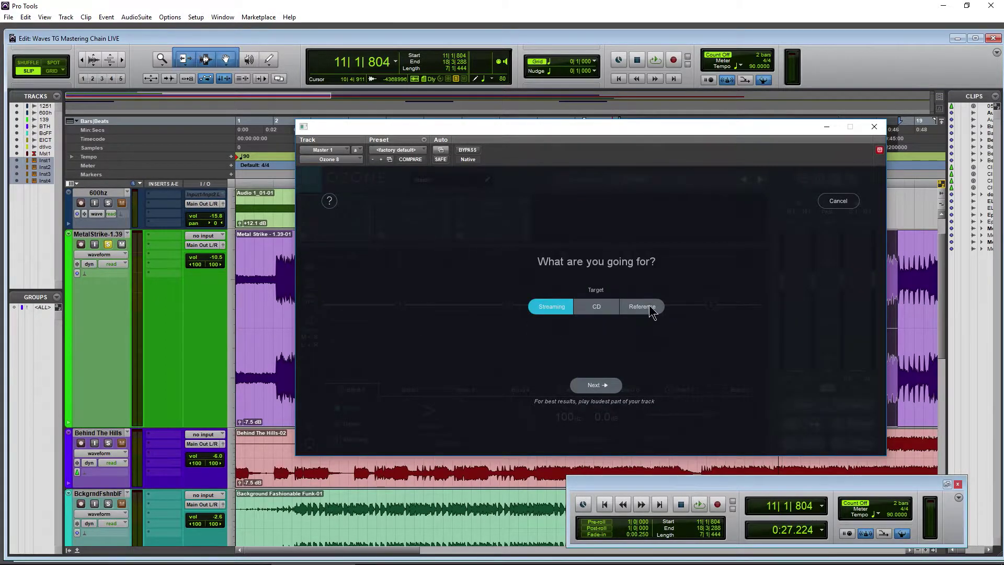
{"action": "left_click", "coordinate": [651, 309]}
{"action": "left_click", "coordinate": [628, 344]}
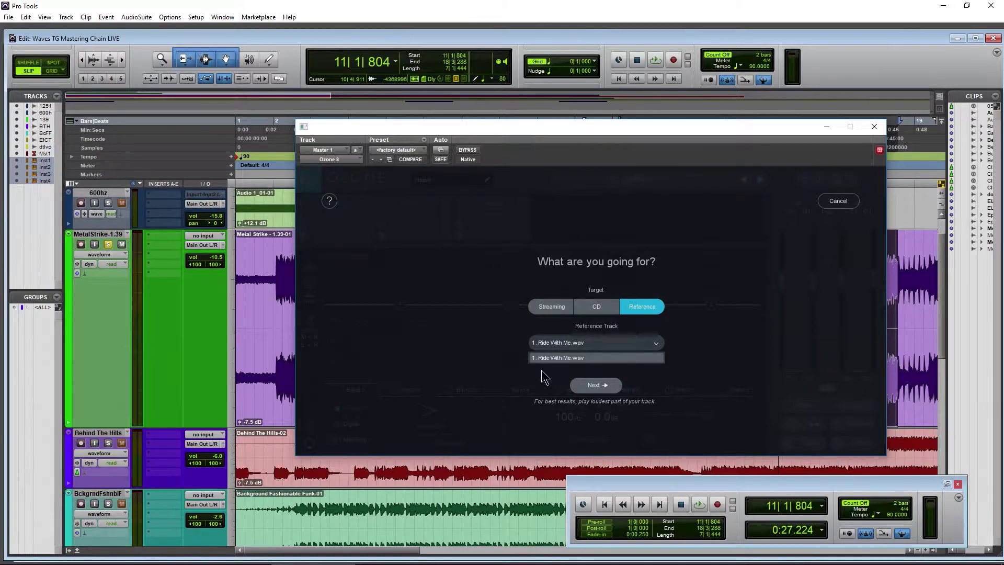
{"action": "left_click", "coordinate": [481, 350]}
{"action": "left_click", "coordinate": [539, 310]}
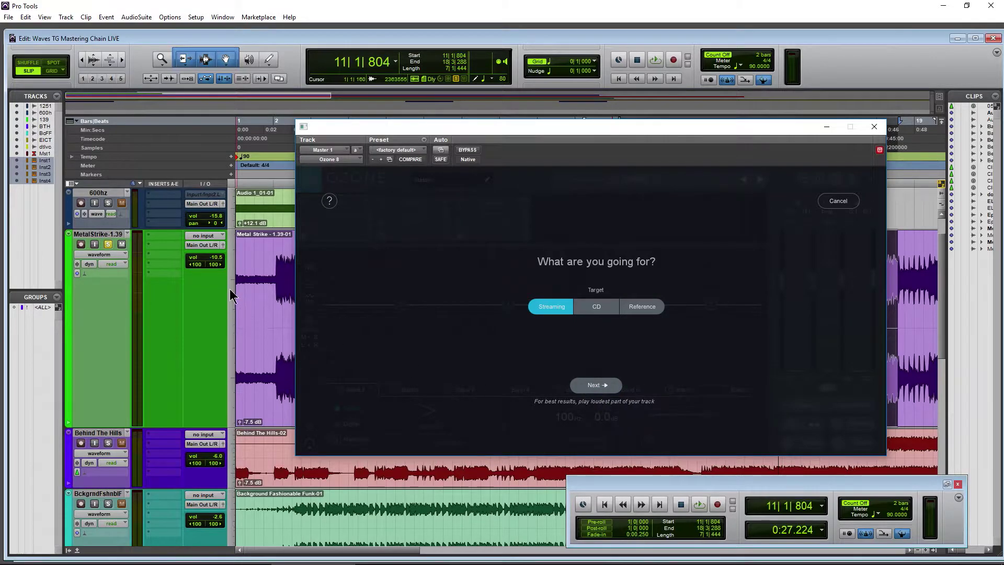
- Advance Master Assistant, set Metal Strike's volume to -5.3, and play the song for analysis
{"action": "left_click", "coordinate": [604, 390]}
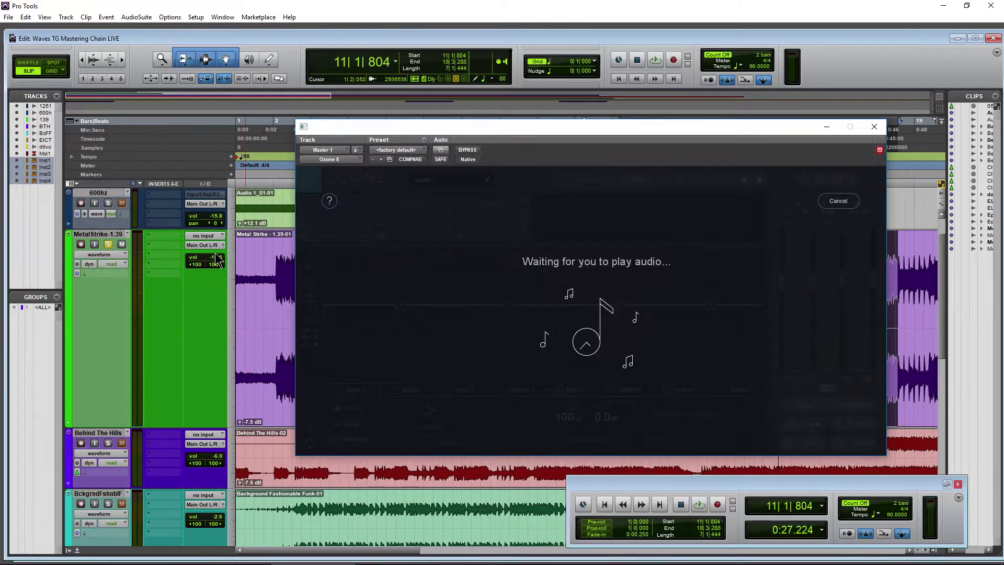
{"action": "left_click", "coordinate": [218, 259]}
{"action": "left_click_drag", "start_coordinate": [217, 260], "coordinate": [218, 260]}
{"action": "left_click_drag", "start_coordinate": [459, 126], "coordinate": [439, 126]}
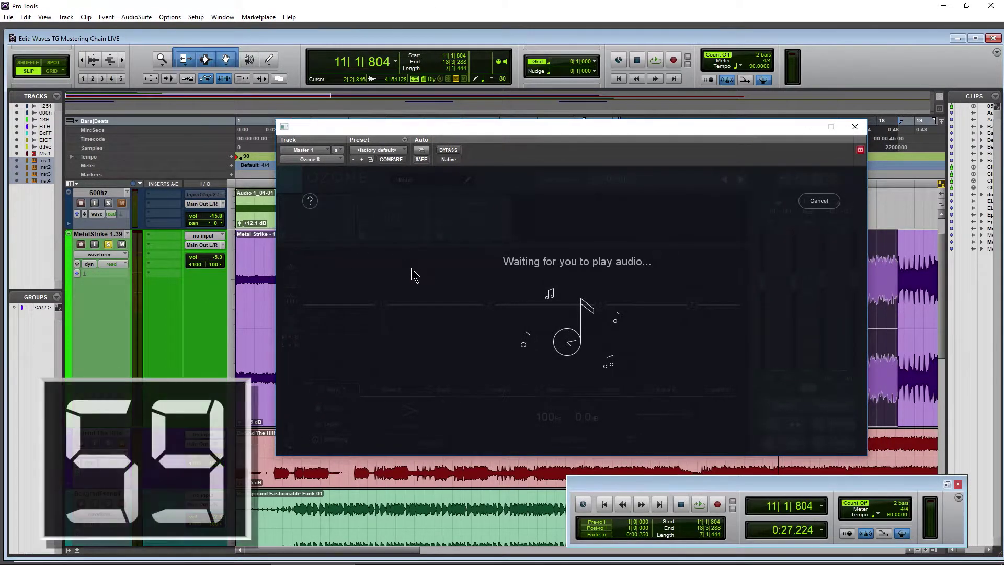
{"action": "key", "text": "space"}
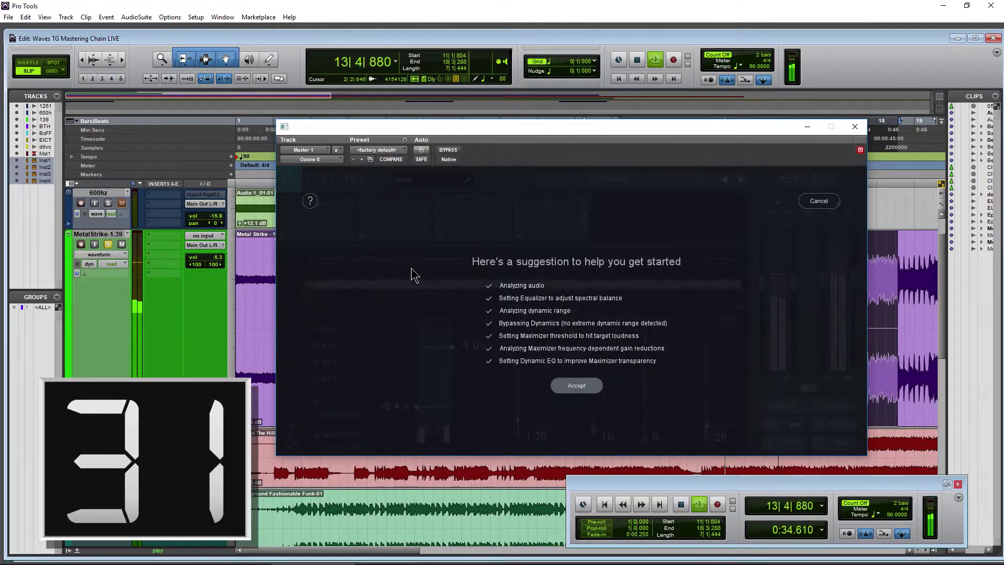
- Stop playback after the analysis, briefly replay the song, and stop it again
{"action": "key", "text": "space"}
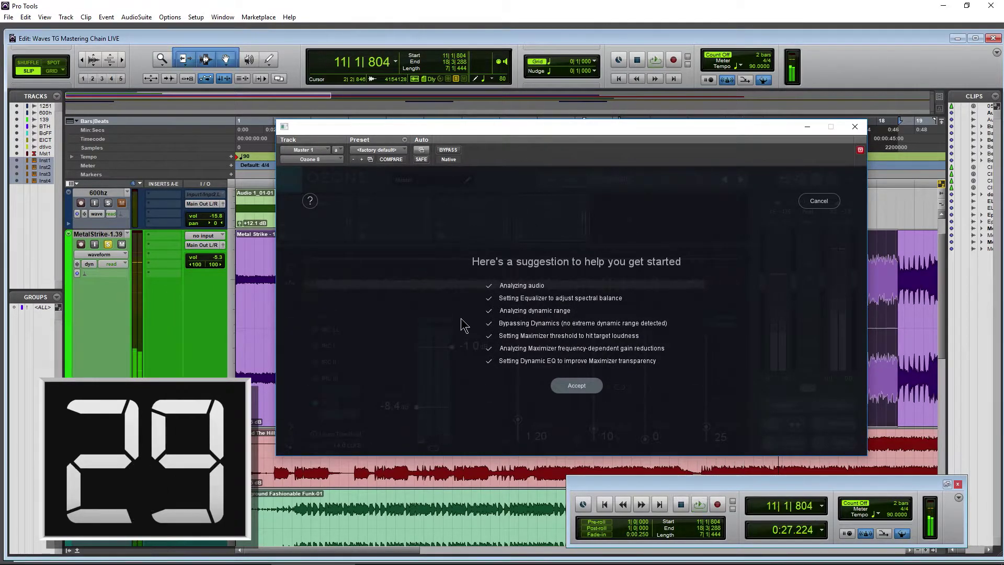
{"action": "left_click", "coordinate": [655, 61]}
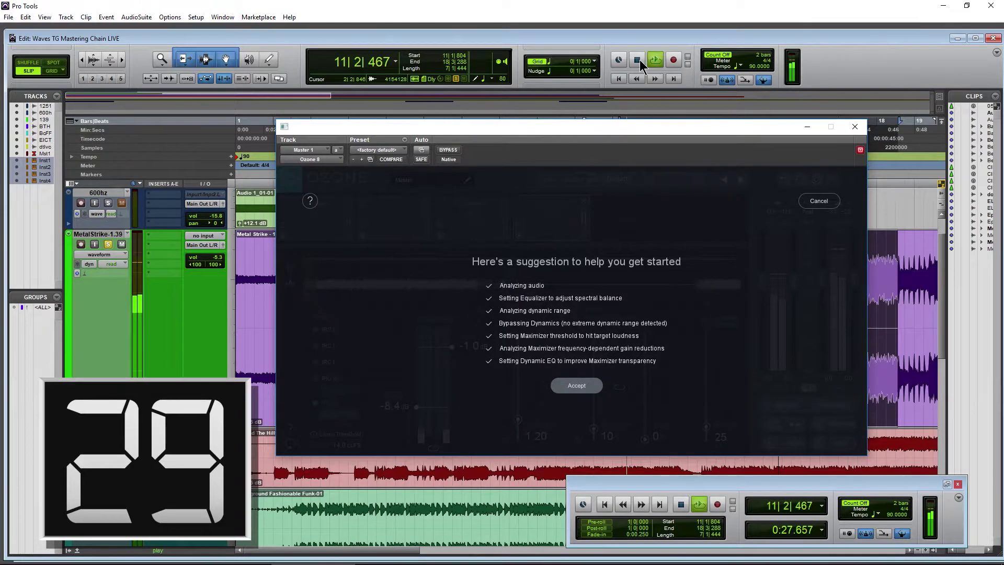
{"action": "left_click", "coordinate": [638, 61]}
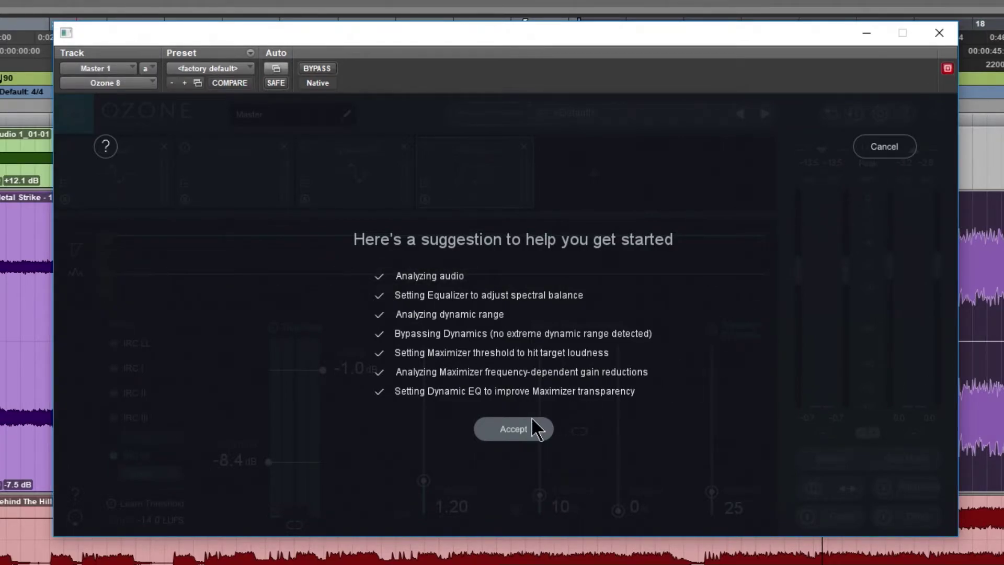
{"action": "key", "text": "Return"}
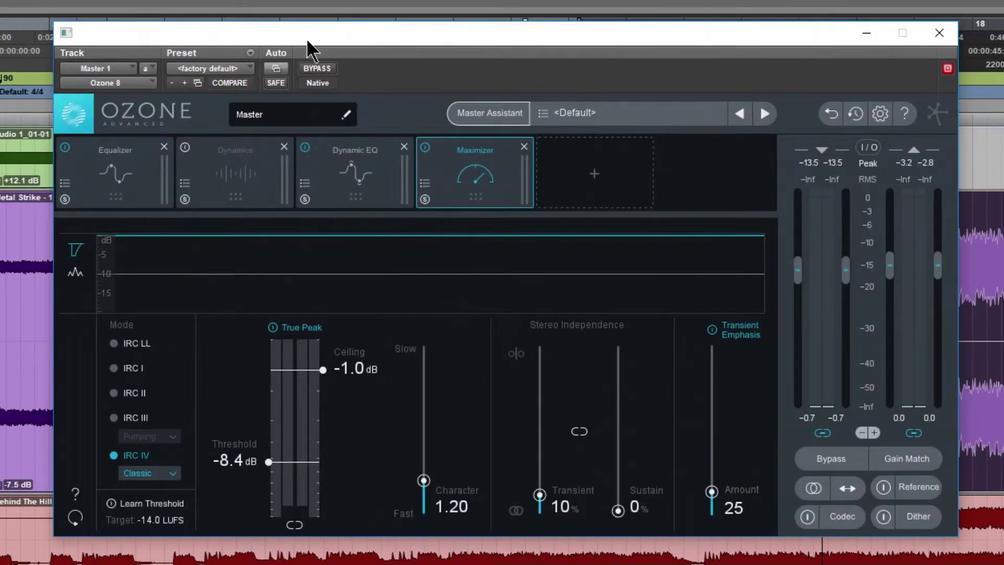
{"action": "key", "text": "space"}
{"action": "left_click", "coordinate": [829, 466]}
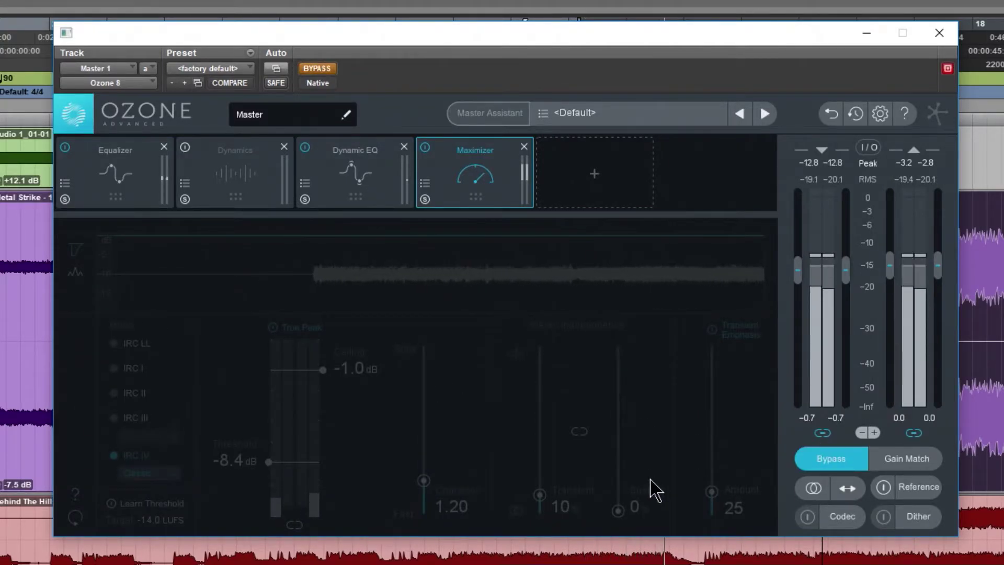
{"action": "left_click", "coordinate": [828, 460]}
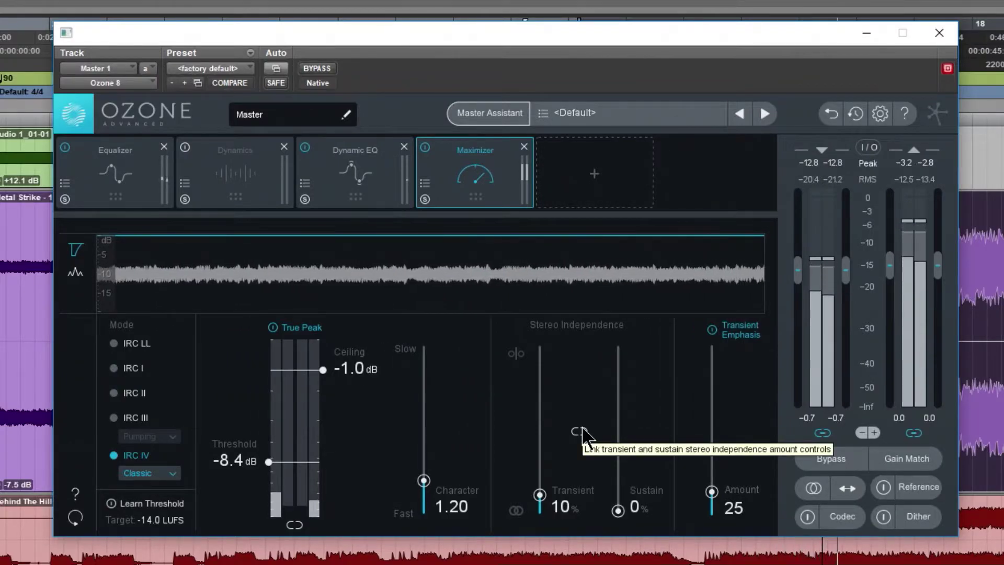
{"action": "key", "text": "space"}
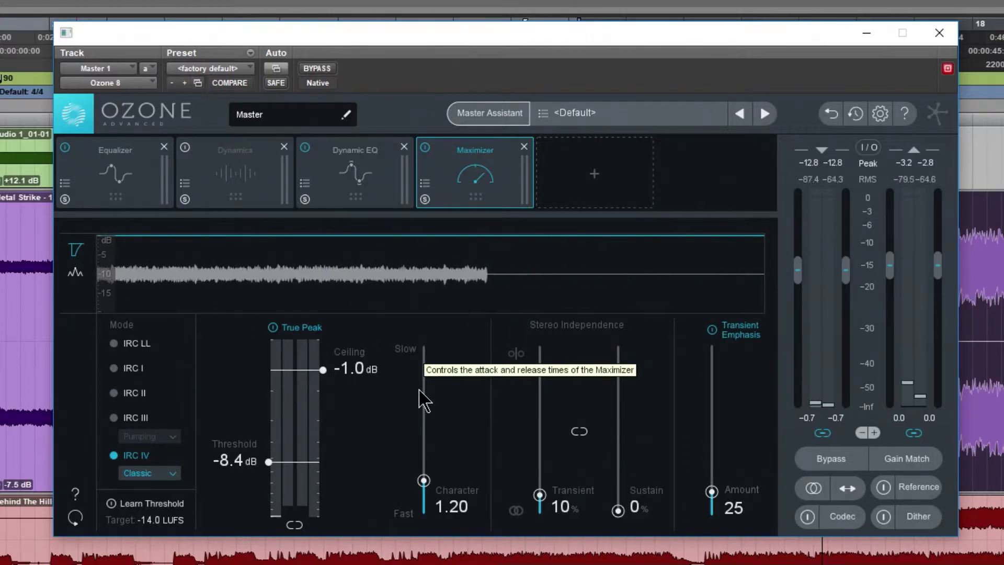
{"action": "left_click", "coordinate": [117, 197]}
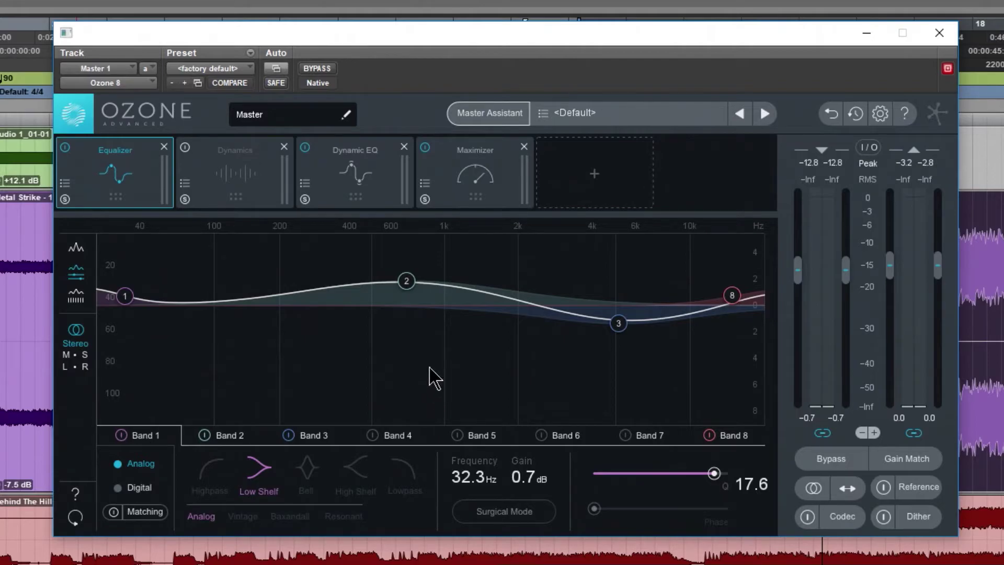
{"action": "left_click", "coordinate": [349, 174]}
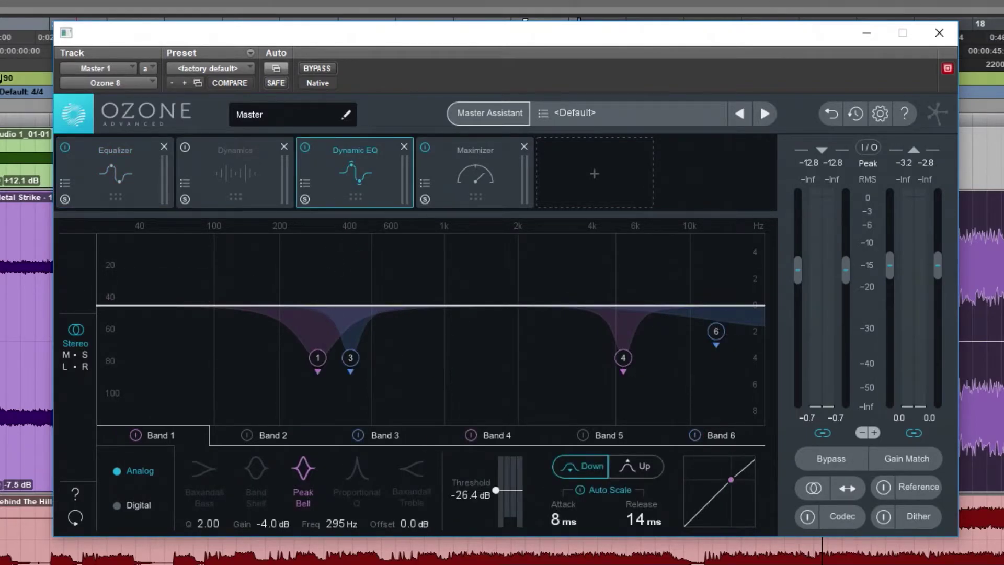
{"action": "key", "text": "space"}
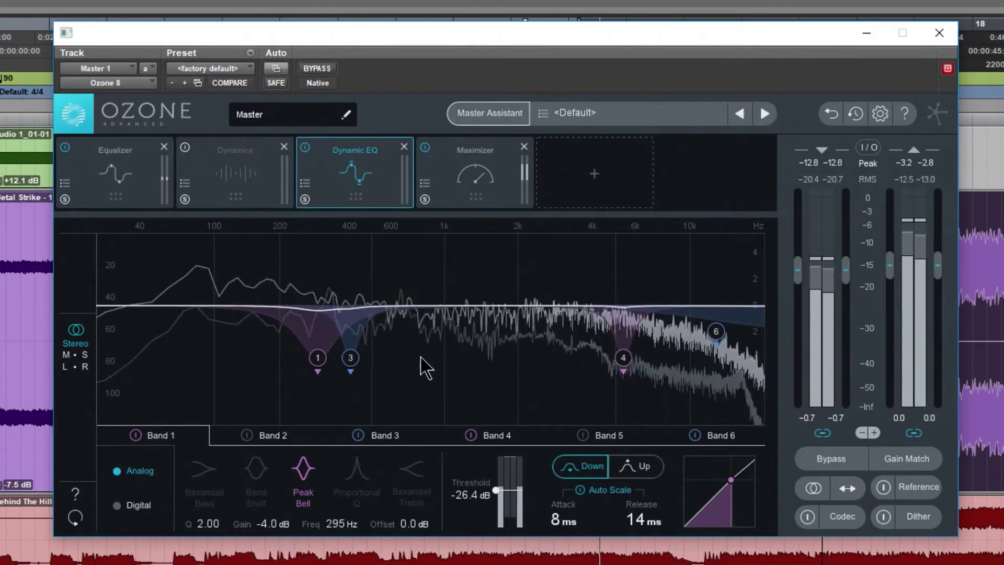
{"action": "left_click", "coordinate": [110, 195]}
{"action": "left_click", "coordinate": [476, 191]}
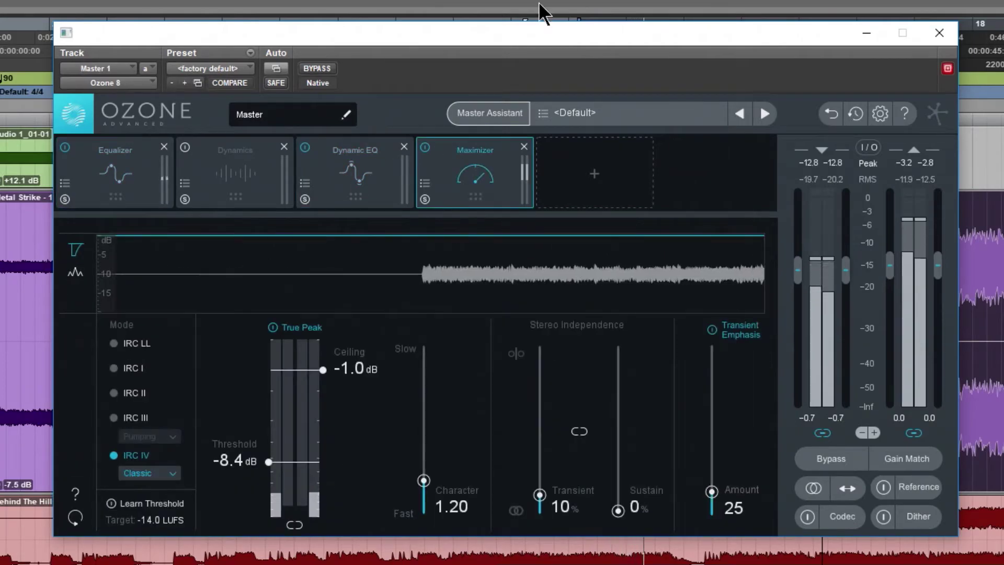
{"action": "key", "text": "space"}
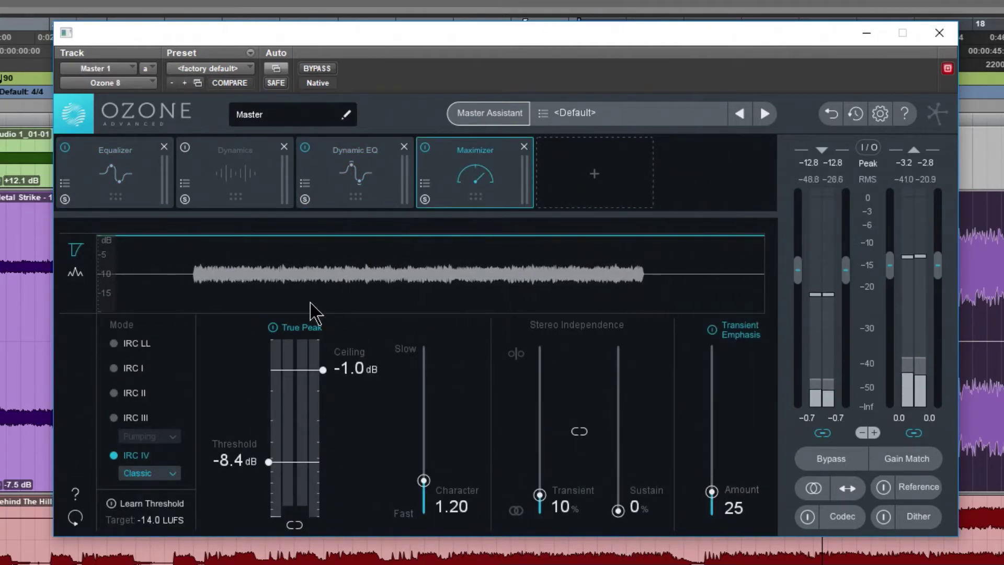
- Make Dynamics one full-range band with the compressor threshold at -16.4 dB
{"action": "left_click", "coordinate": [249, 172]}
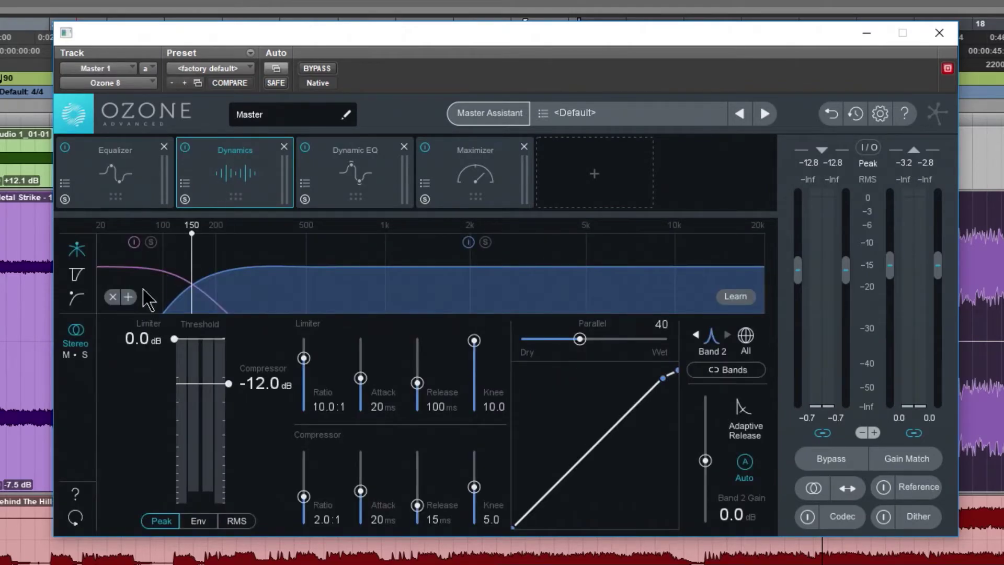
{"action": "left_click", "coordinate": [114, 297]}
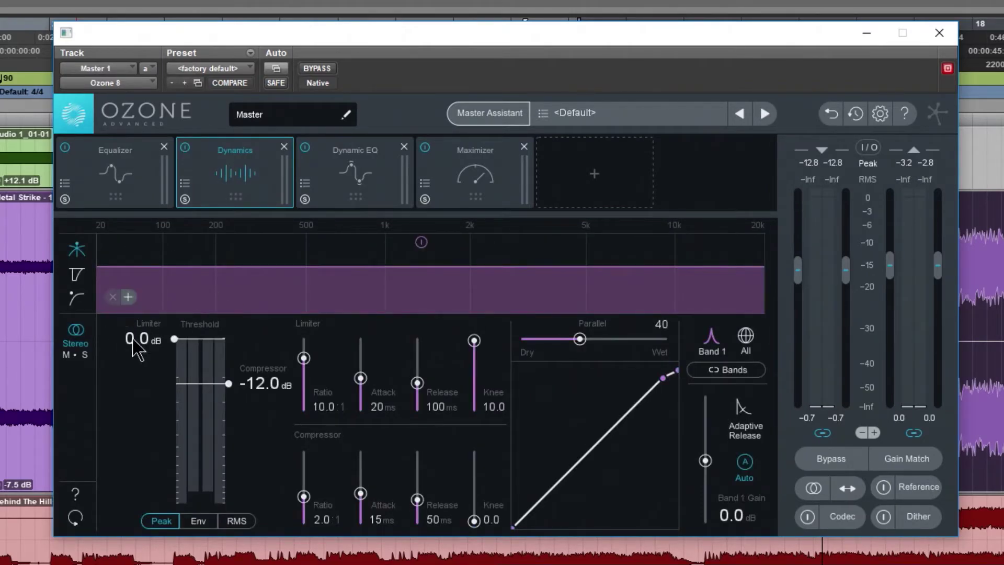
{"action": "left_click_drag", "start_coordinate": [228, 383], "coordinate": [231, 406]}
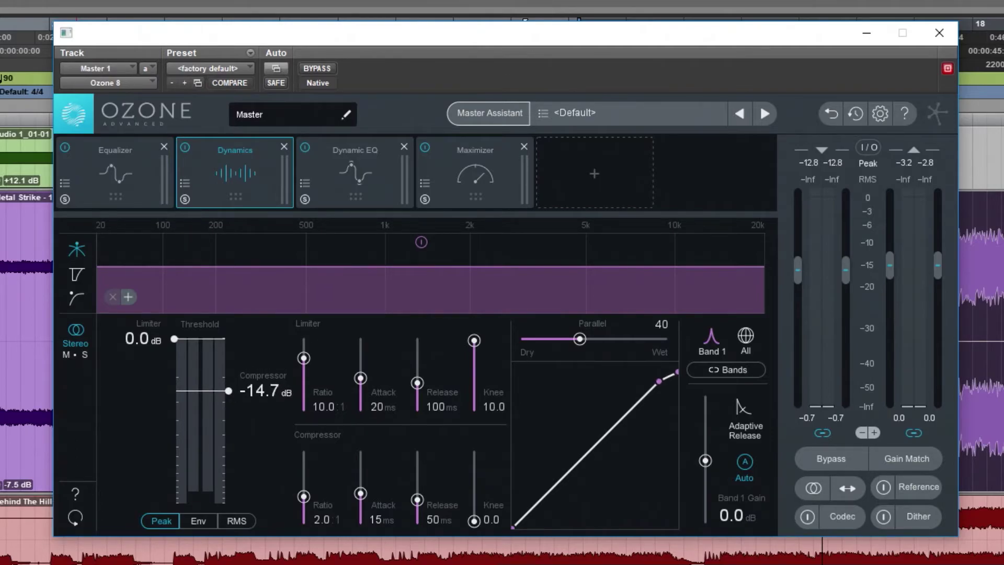
{"action": "key", "text": "space"}
{"action": "left_click_drag", "start_coordinate": [229, 391], "coordinate": [229, 394]}
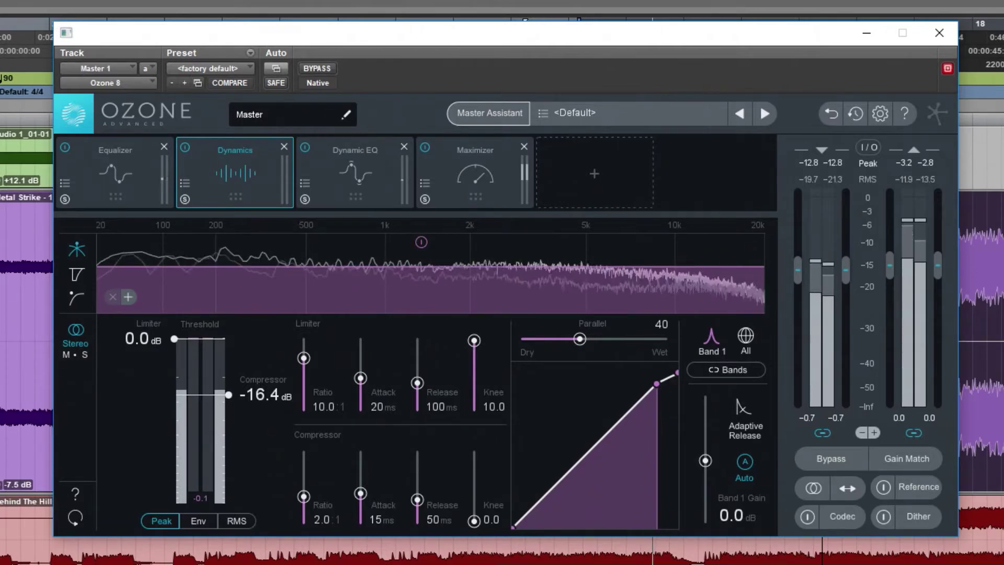
{"action": "key", "text": "space"}
- Move the EQ low shelf to 27.3 Hz, -1.3 dB and Band 2 to 678 Hz
{"action": "left_click", "coordinate": [115, 172]}
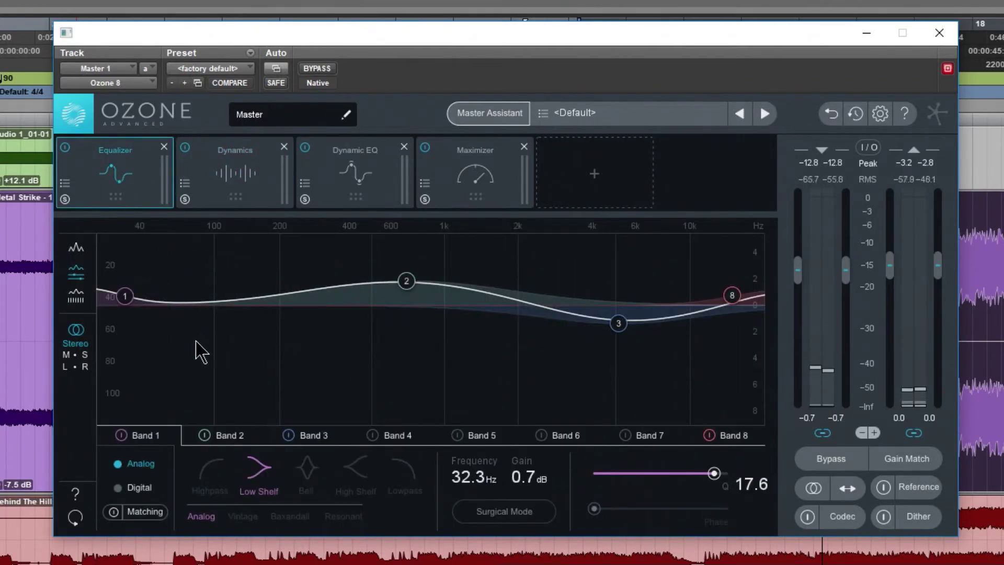
{"action": "left_click_drag", "start_coordinate": [125, 297], "coordinate": [113, 322]}
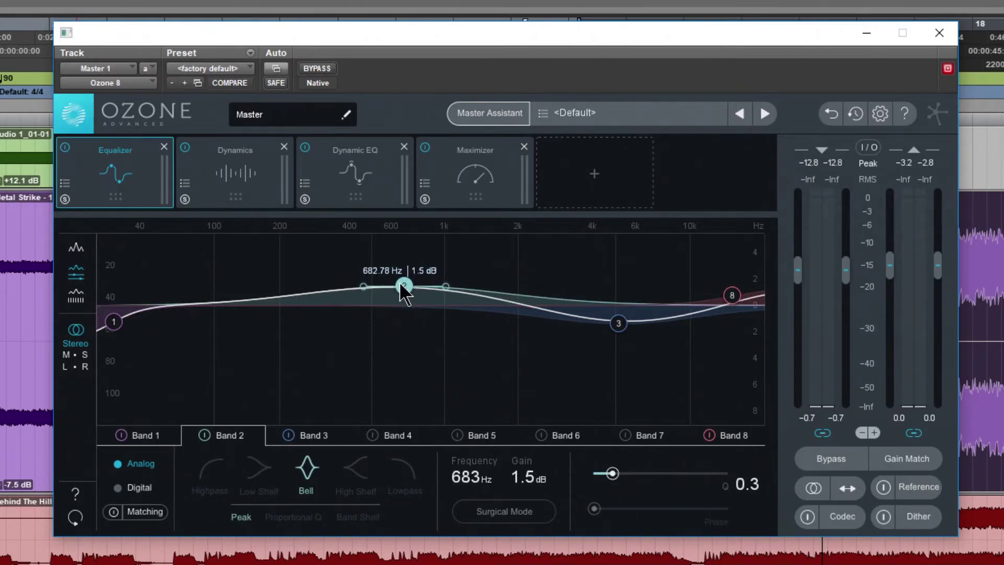
{"action": "left_click_drag", "start_coordinate": [405, 285], "coordinate": [398, 284]}
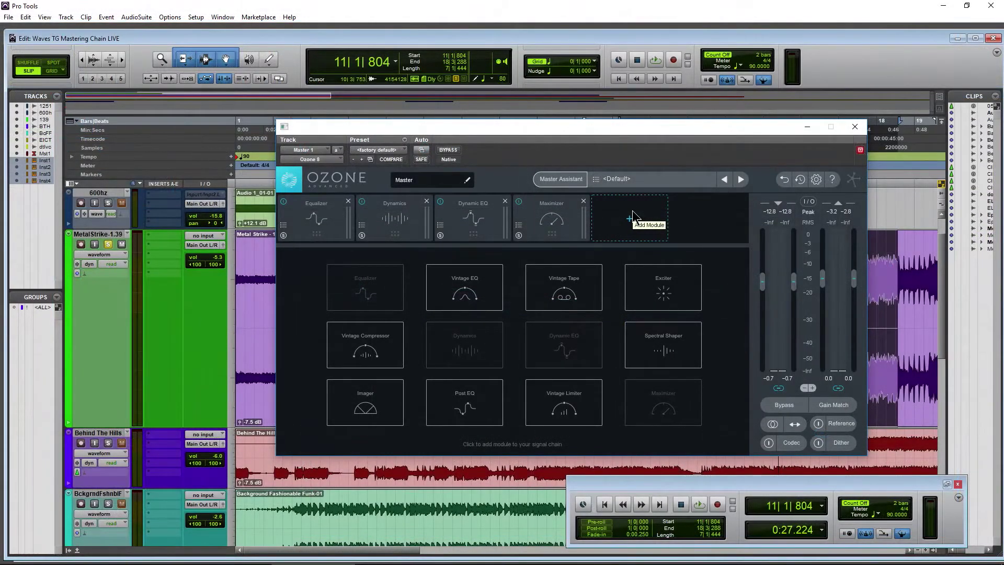
- Insert an Imager before the Maximizer, widen its bands, set Band 2 to 6.3, then bypass to compare
{"action": "left_click", "coordinate": [361, 403]}
{"action": "left_click_drag", "start_coordinate": [630, 218], "coordinate": [552, 218]}
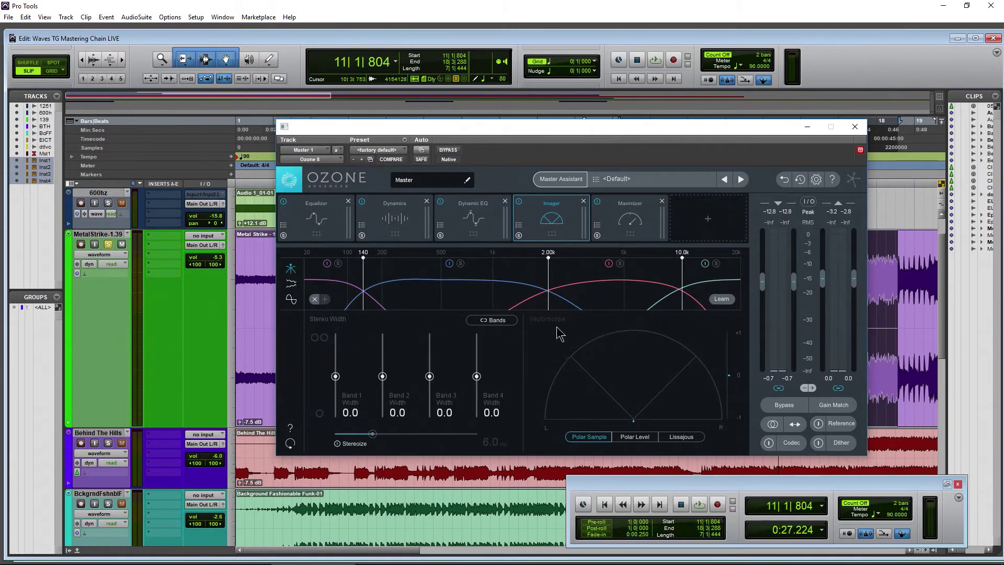
{"action": "left_click_drag", "start_coordinate": [336, 381], "coordinate": [336, 379]}
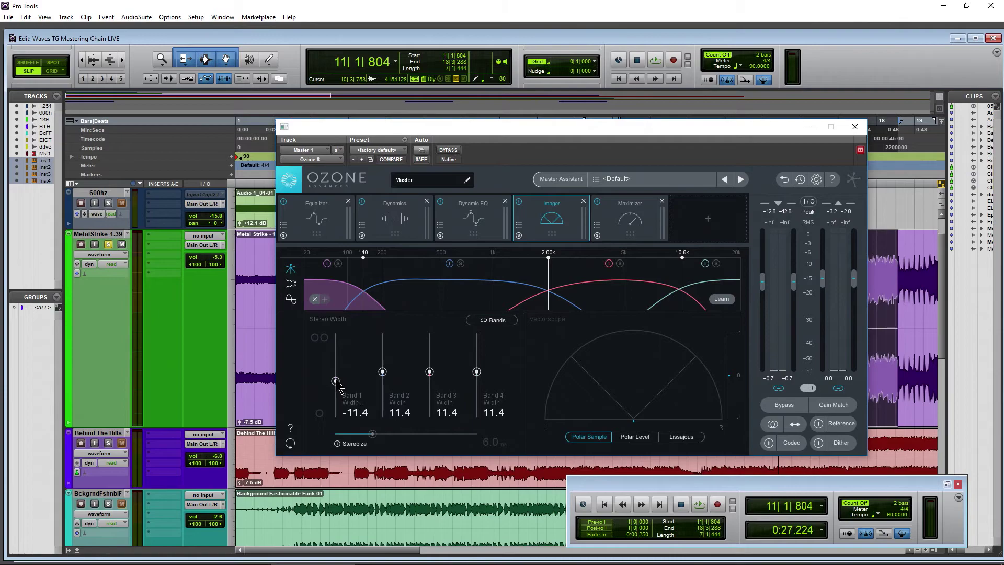
{"action": "left_click", "coordinate": [655, 61]}
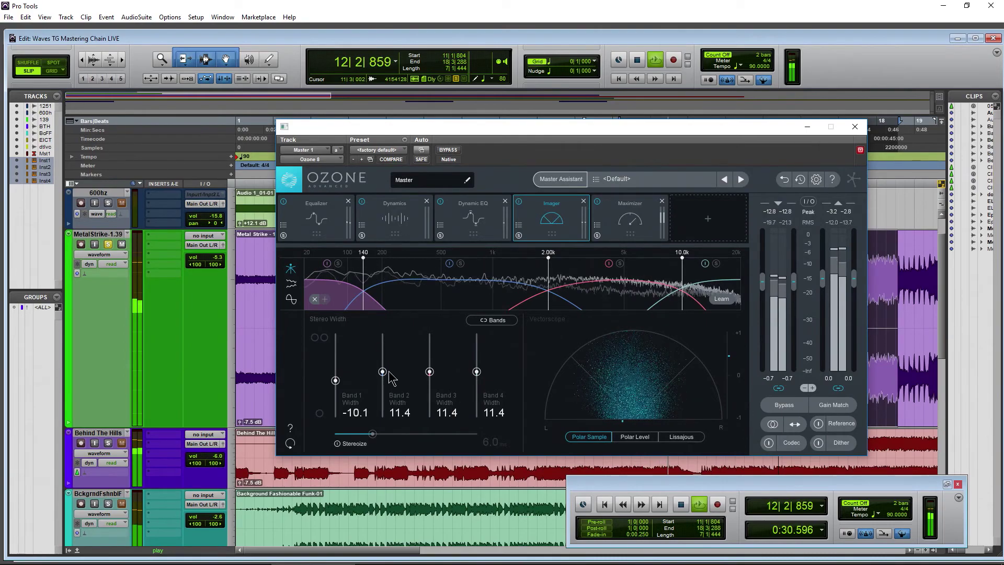
{"action": "left_click_drag", "start_coordinate": [389, 372], "coordinate": [389, 374]}
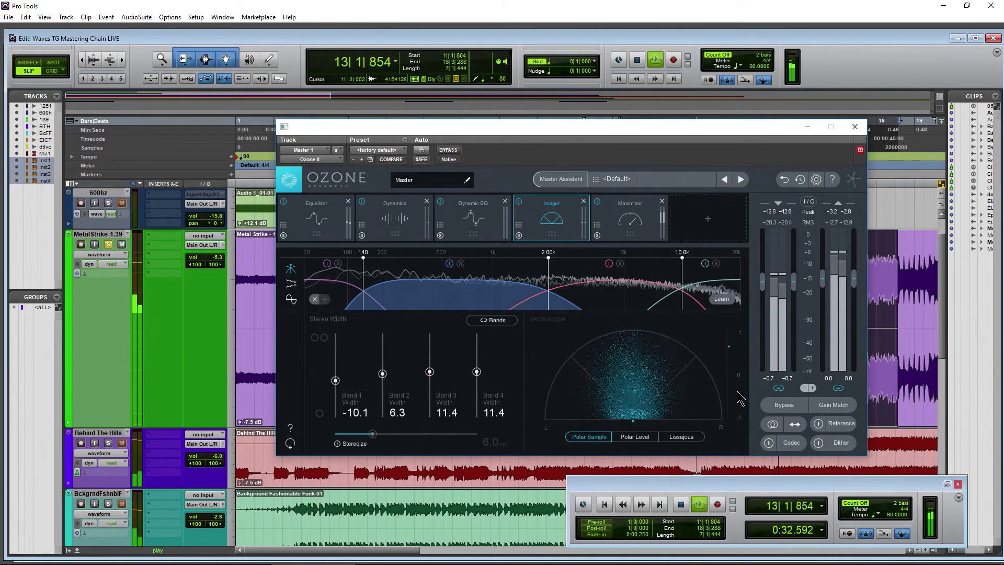
{"action": "left_click", "coordinate": [785, 405]}
{"action": "left_click", "coordinate": [314, 218]}
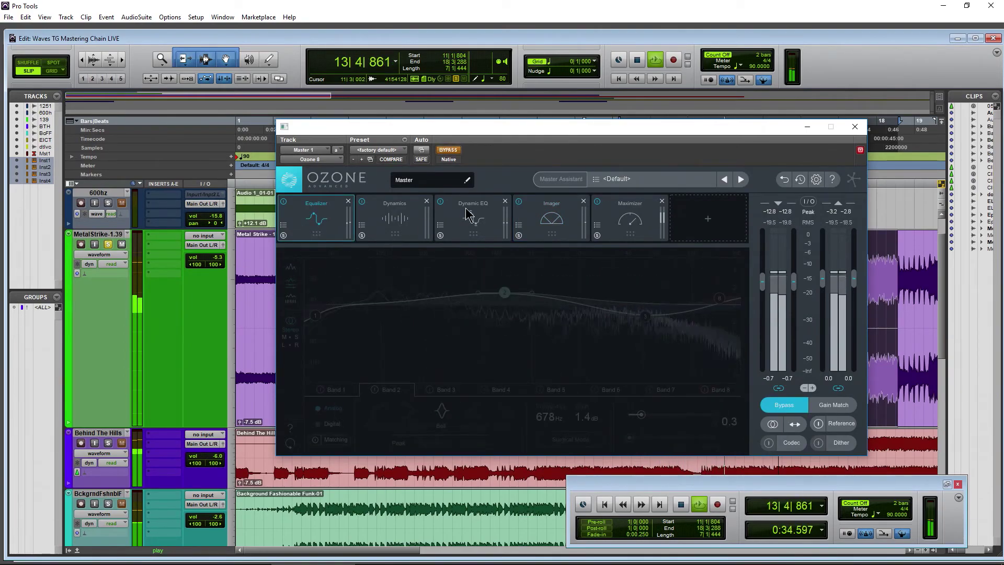